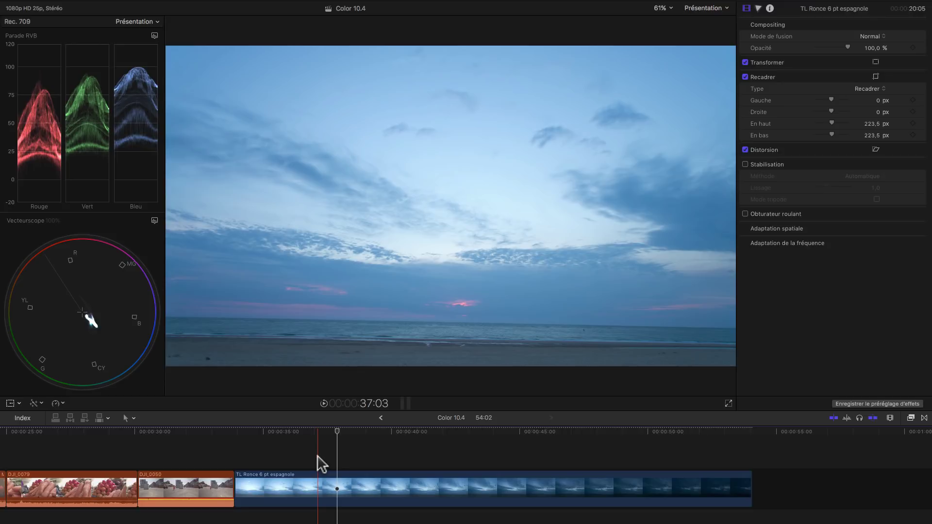
# - Add a Courbes de couleur correction to the beach time-lapse clip and keyframe it at the clip's start, 33:22
pyautogui.press('Up')
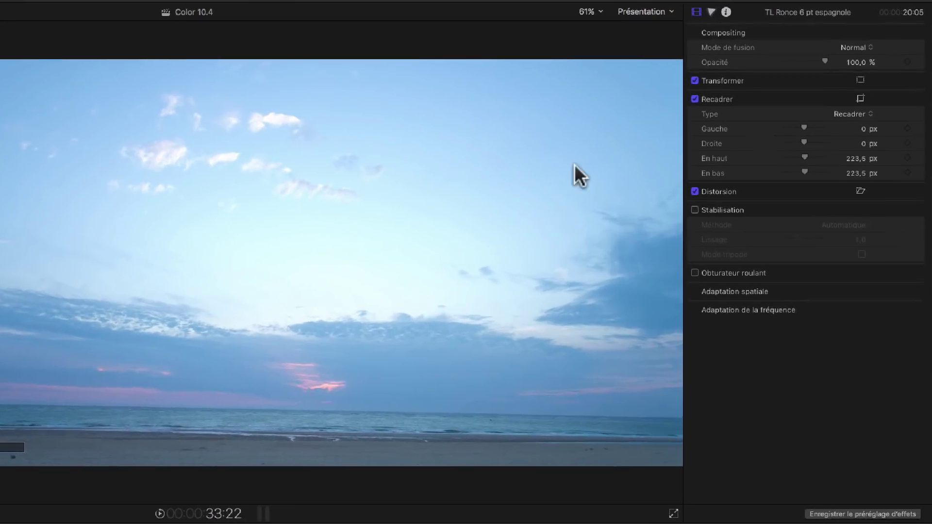
pyautogui.click(707, 12)
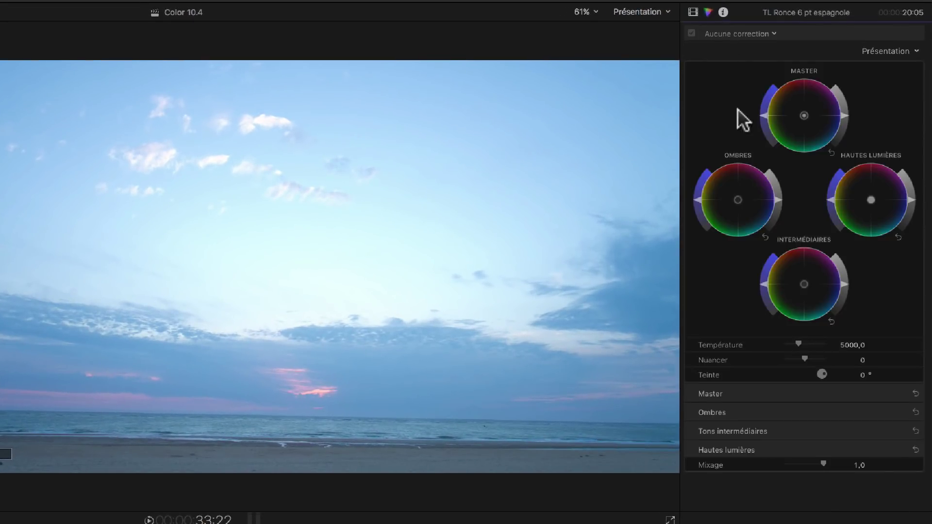
pyautogui.click(771, 34)
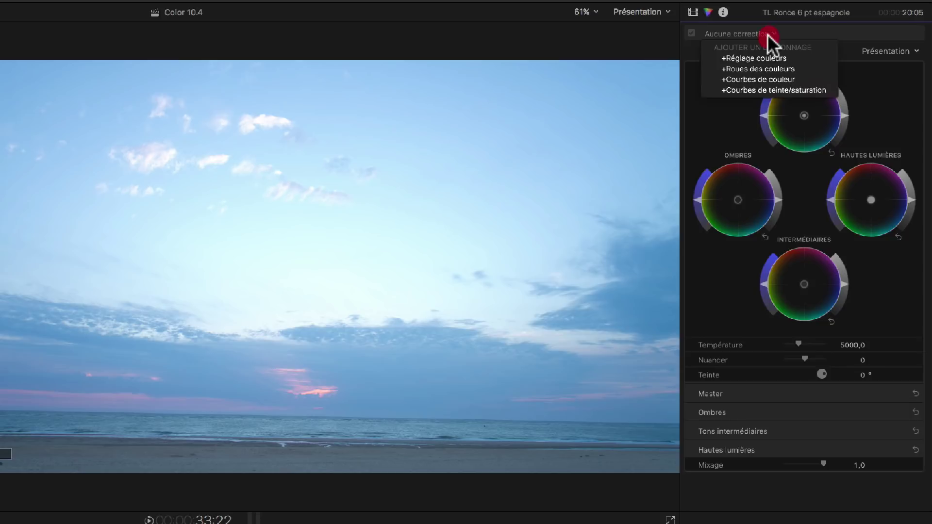
pyautogui.click(734, 79)
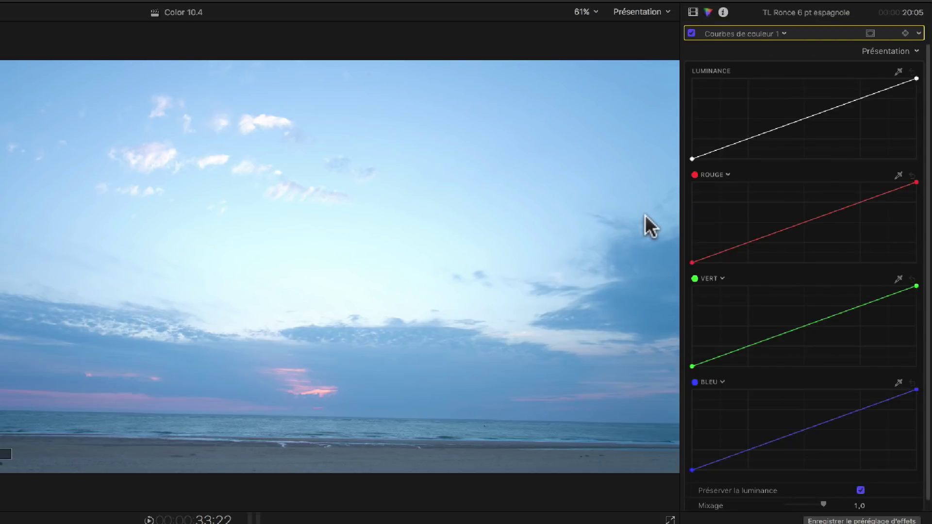
pyautogui.click(904, 32)
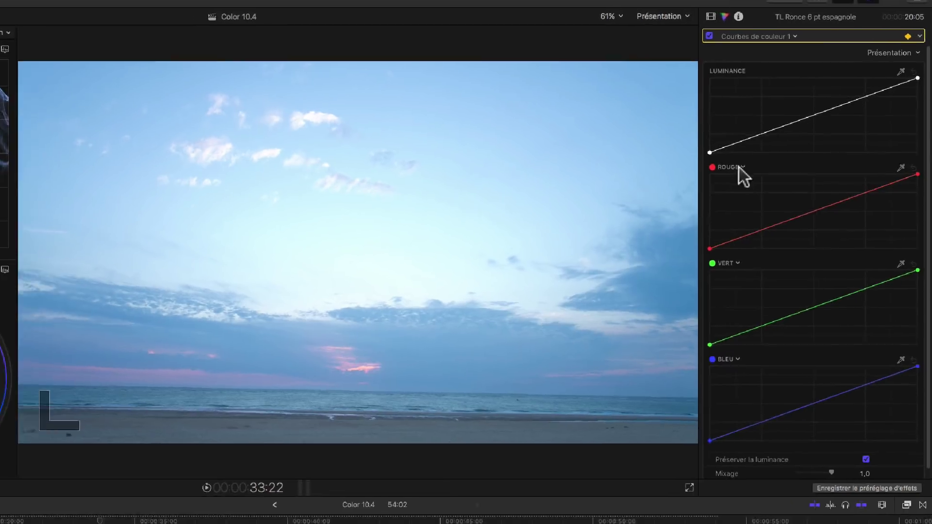
# - Pull down the shadows on the luminance curve and lift the red curve's shadows with its midpoint anchored
pyautogui.click(730, 145)
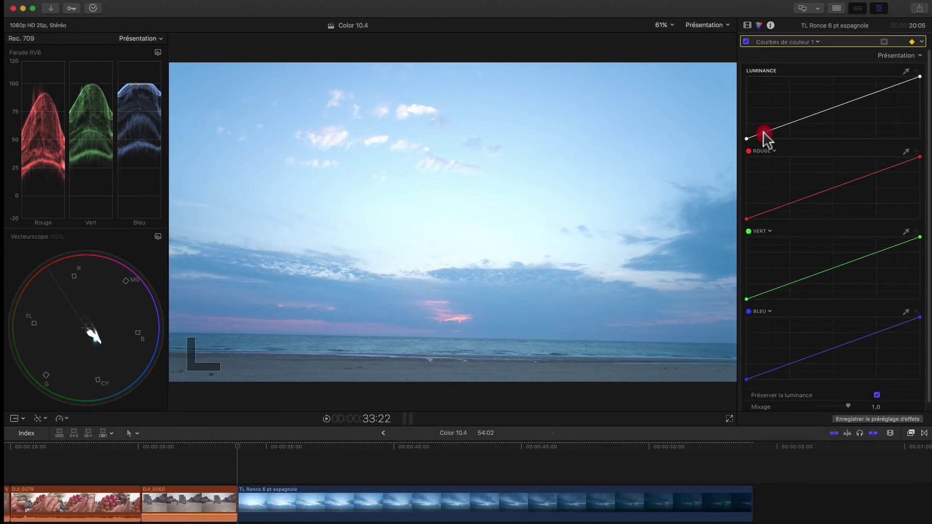
pyautogui.moveTo(764, 132); pyautogui.dragTo(772, 139)
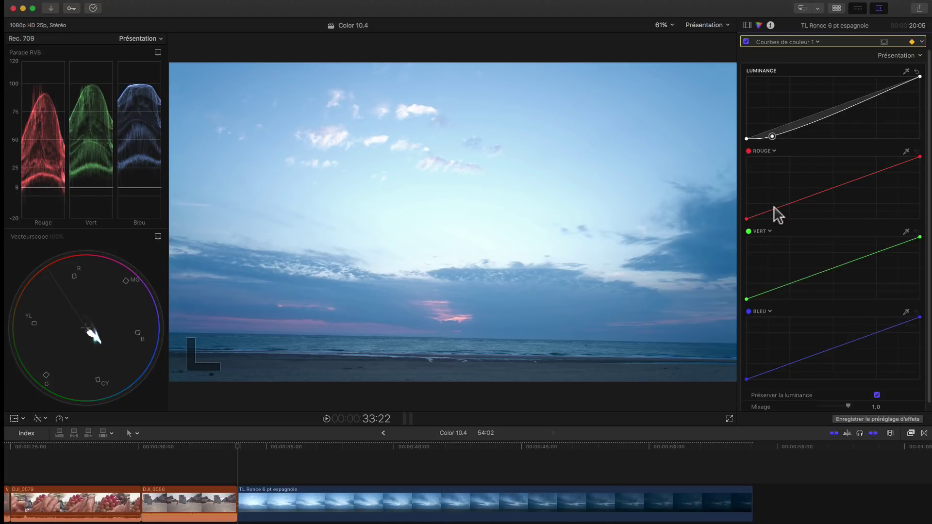
pyautogui.click(828, 191)
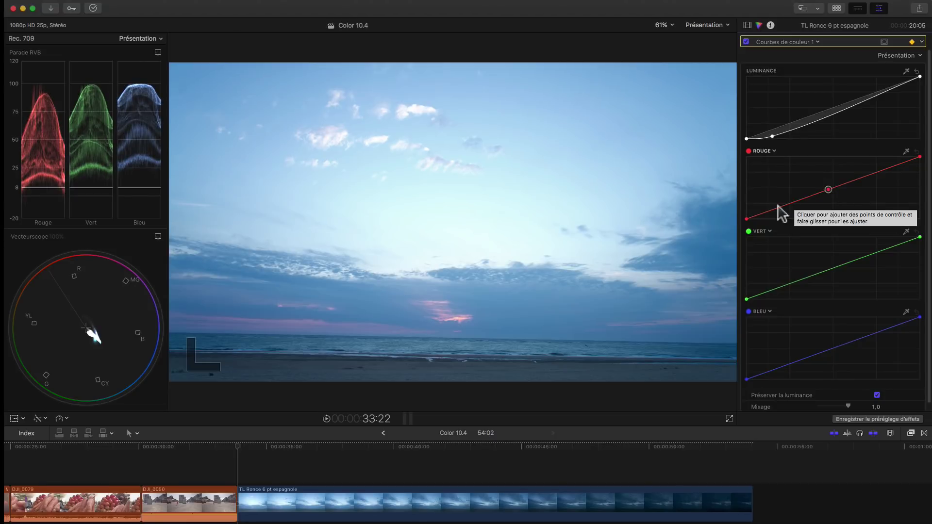
pyautogui.click(765, 210)
pyautogui.moveTo(764, 207); pyautogui.dragTo(764, 207)
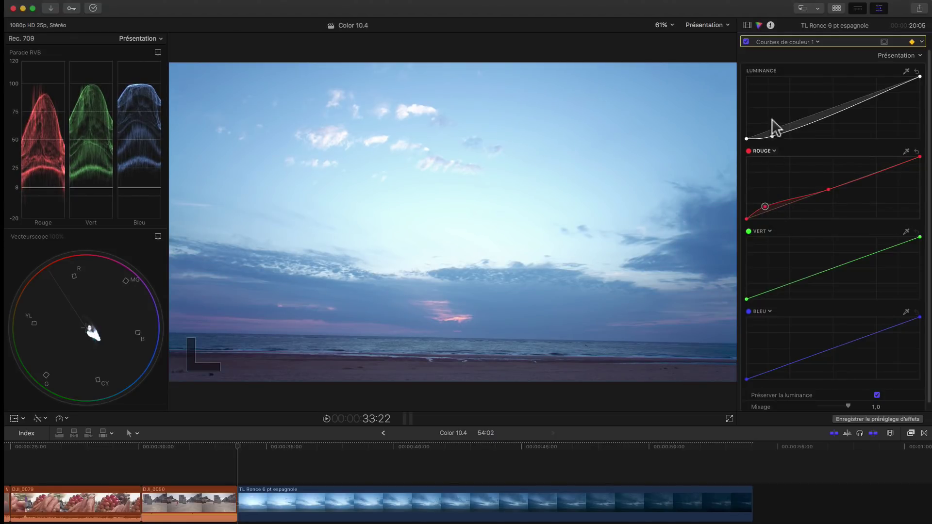
# - Add a luminance curve point just above the middle and pull it down, fine-tuning the luminance and red shadow points
pyautogui.click(773, 137)
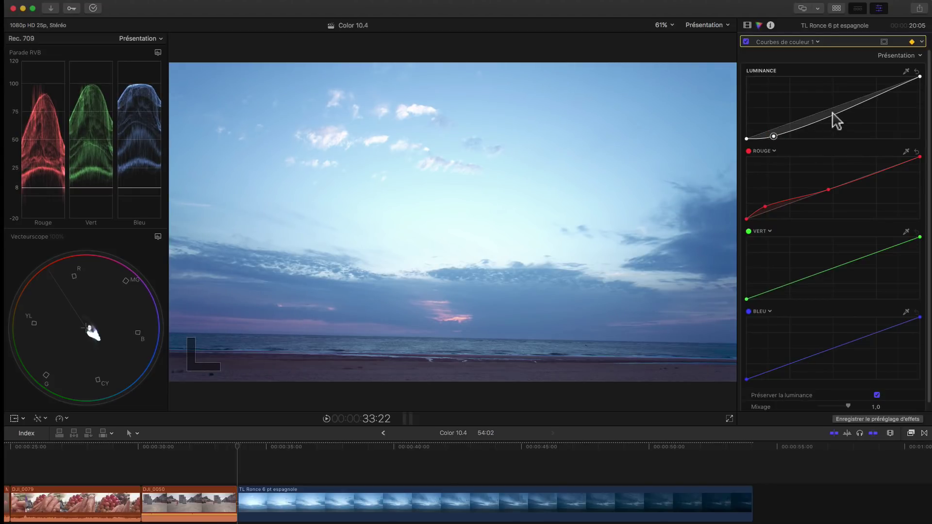
pyautogui.moveTo(837, 113); pyautogui.dragTo(841, 112)
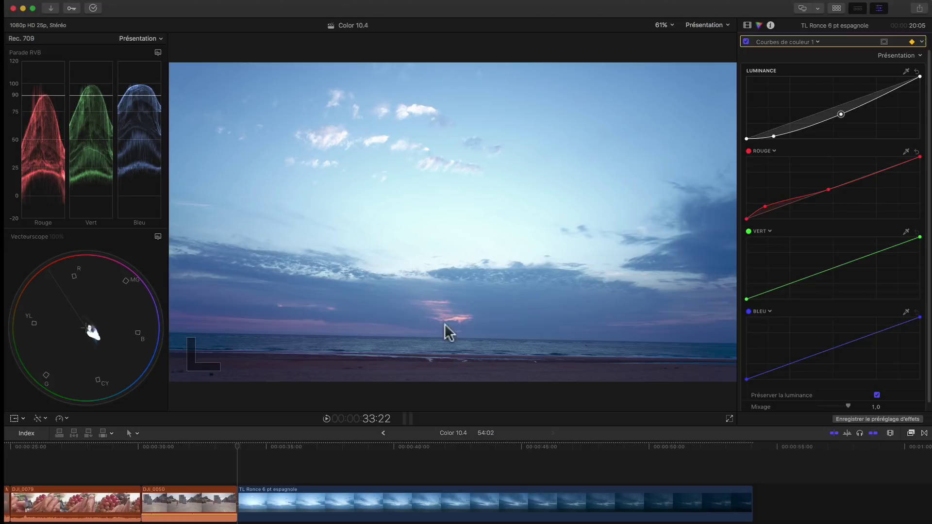
pyautogui.click(773, 137)
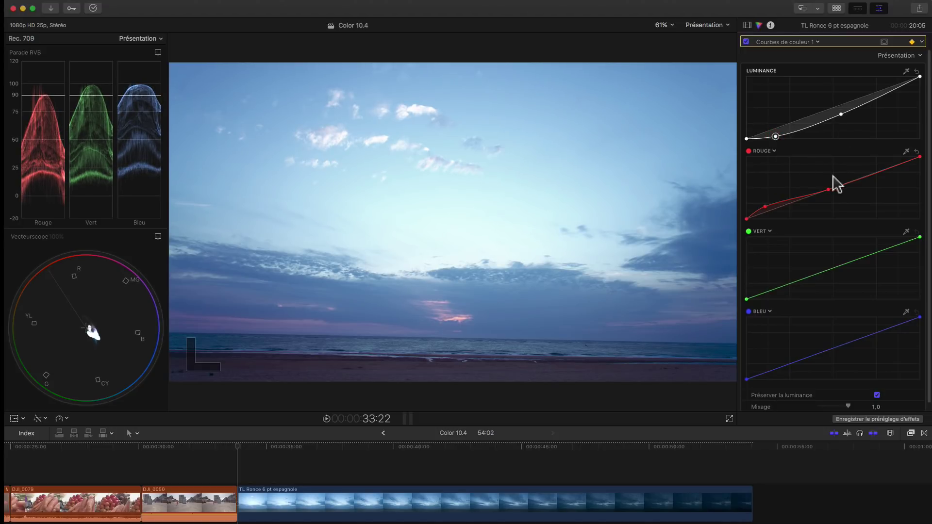
pyautogui.click(764, 205)
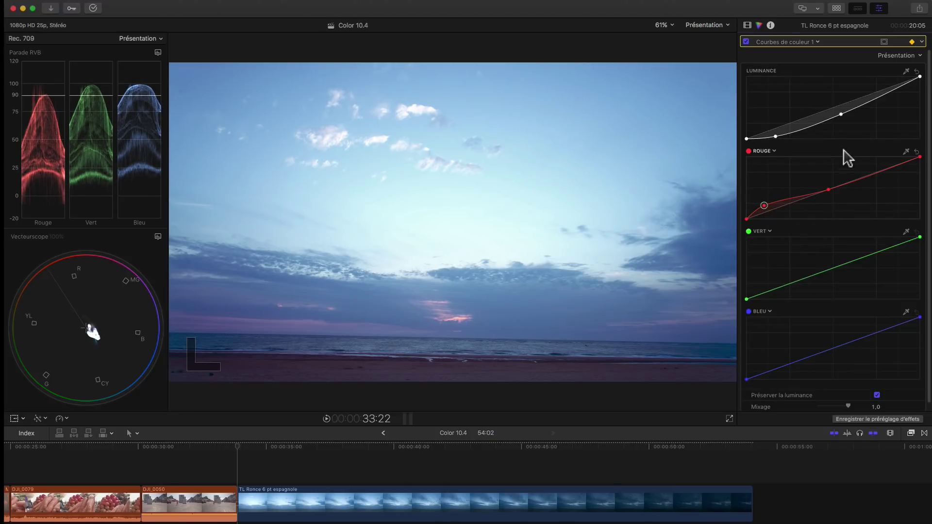
pyautogui.moveTo(842, 115); pyautogui.dragTo(843, 118)
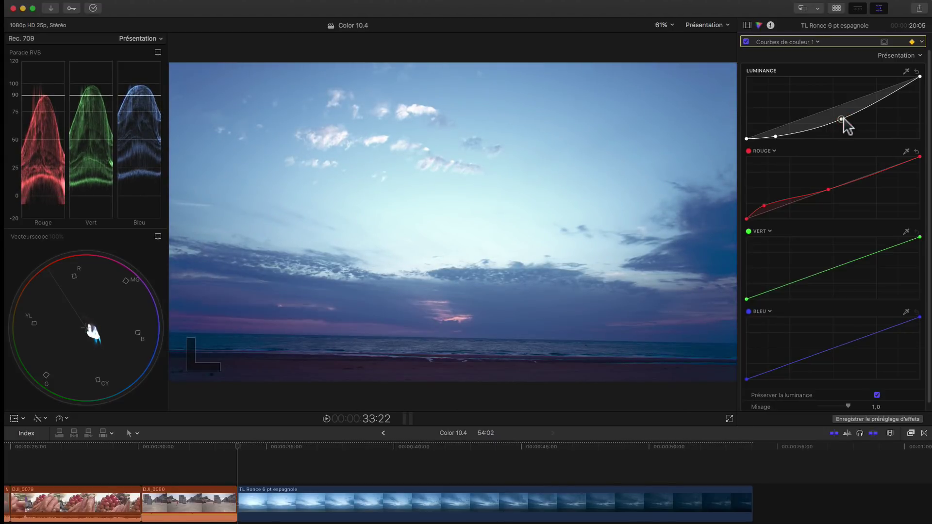
# - Add a Roues des couleurs correction to the clip and keyframe it at the clip's start
pyautogui.click(769, 39)
pyautogui.click(785, 91)
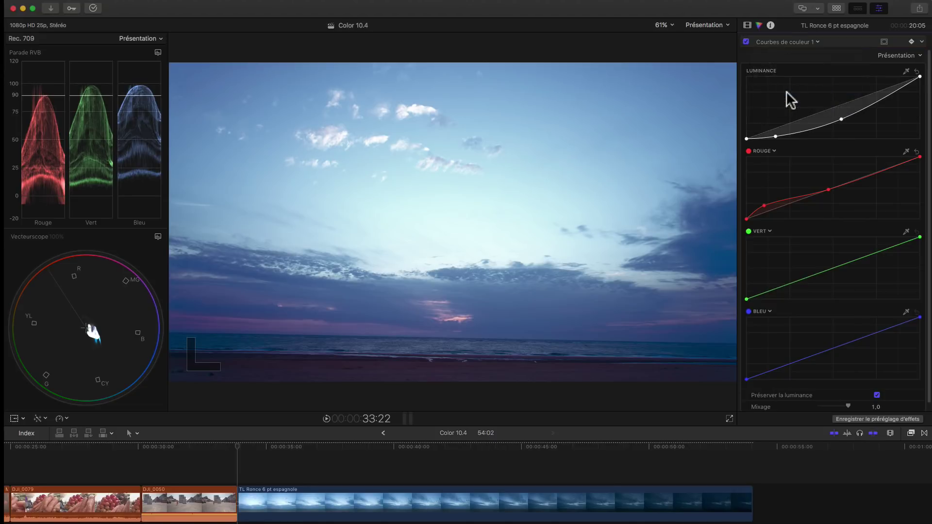
pyautogui.click(911, 41)
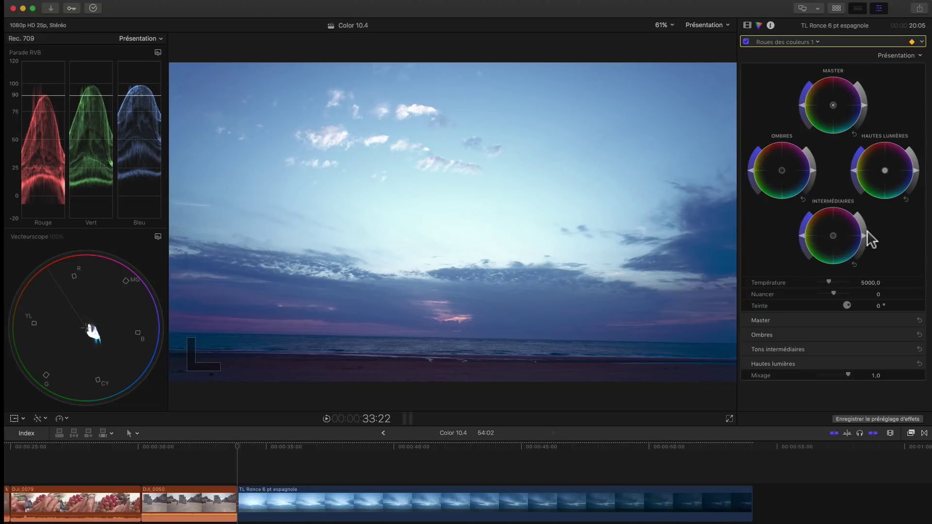
# - Slightly lower the brightness of the midtones and highlights on the color wheels
pyautogui.moveTo(864, 236); pyautogui.dragTo(863, 235)
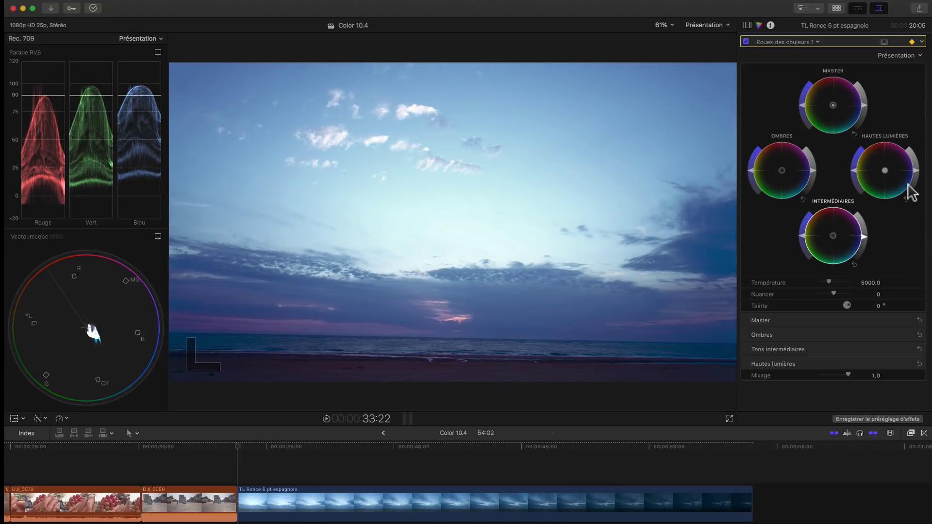
pyautogui.click(916, 171)
pyautogui.moveTo(917, 170); pyautogui.dragTo(917, 173)
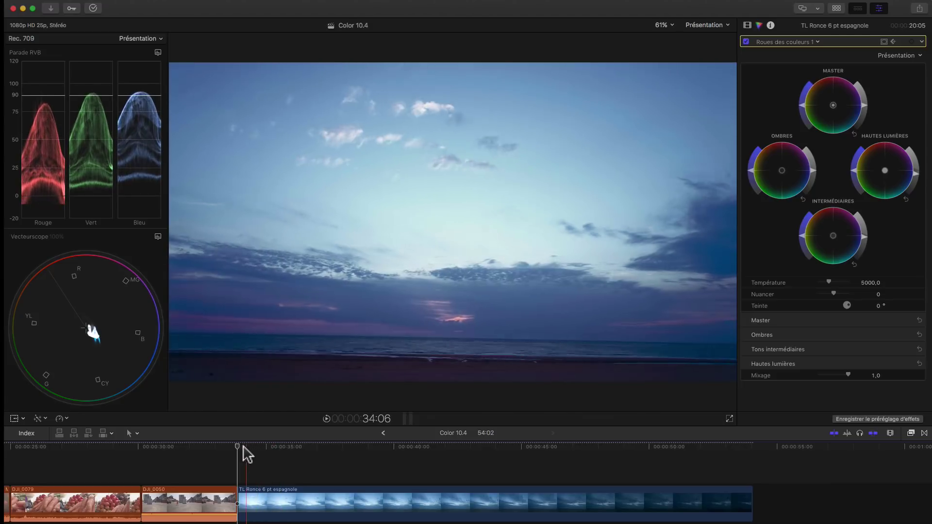
# - At 44:02, raise the red curve's middle point in Courbes de couleur 1 and slightly lift the luminance curve's shadow point
pyautogui.click(387, 474)
pyautogui.moveTo(388, 473); pyautogui.dragTo(498, 488)
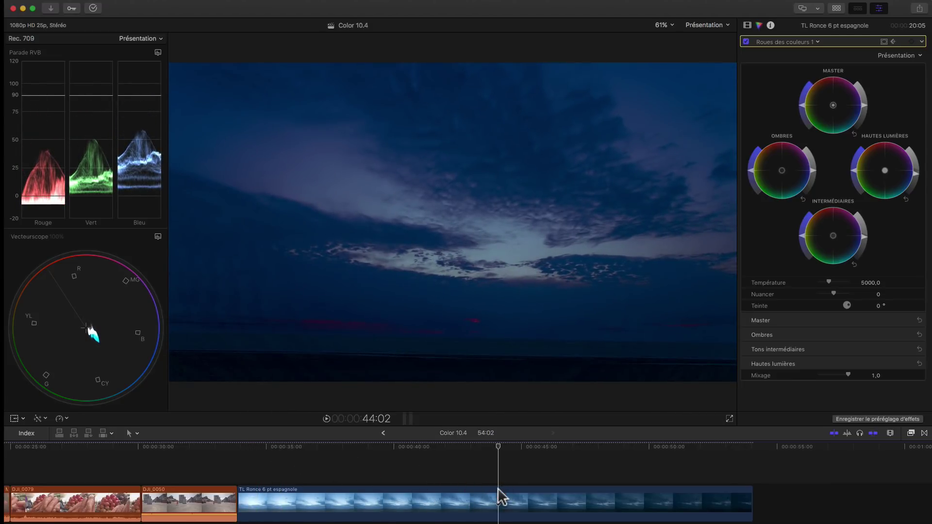
pyautogui.click(802, 42)
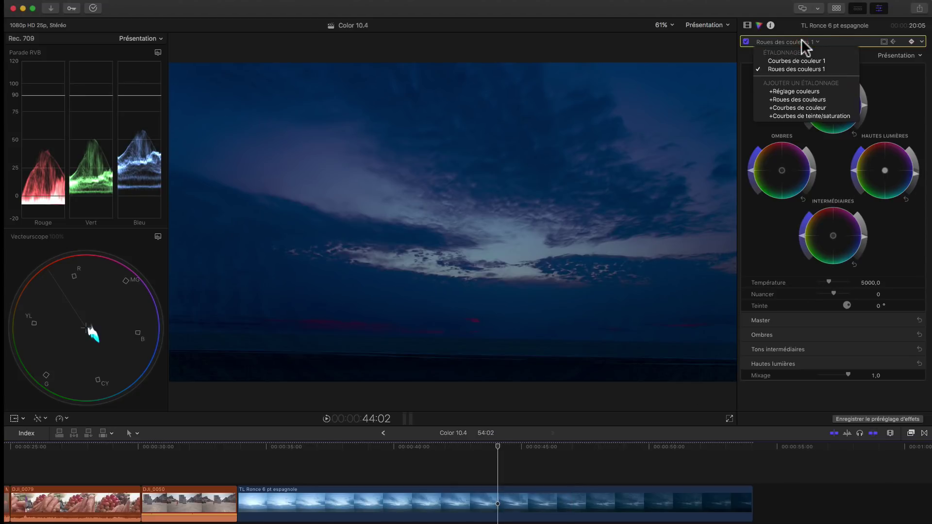
pyautogui.click(787, 58)
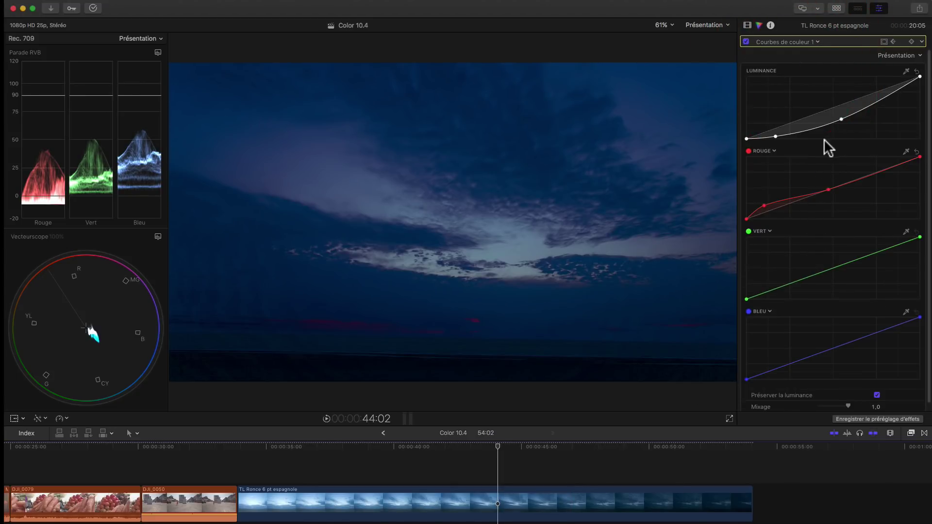
pyautogui.moveTo(827, 187); pyautogui.dragTo(823, 174)
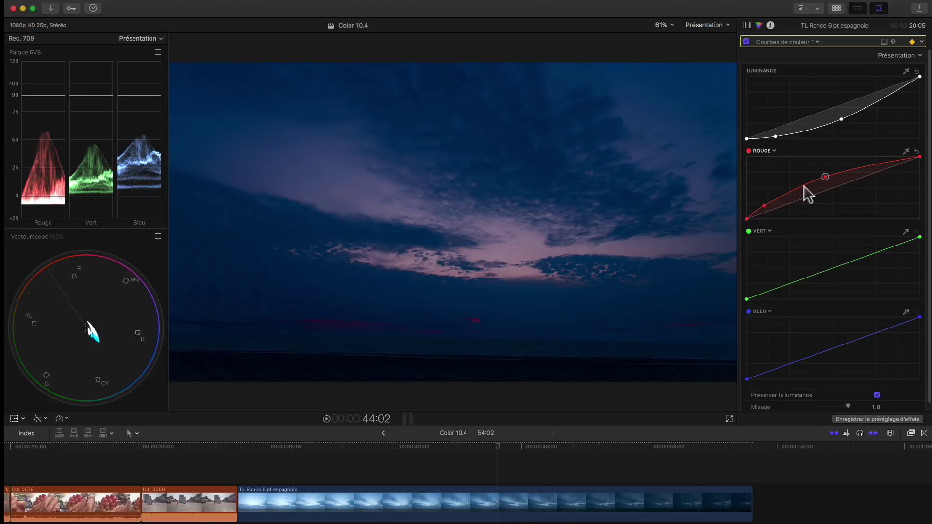
pyautogui.moveTo(824, 177); pyautogui.dragTo(847, 175)
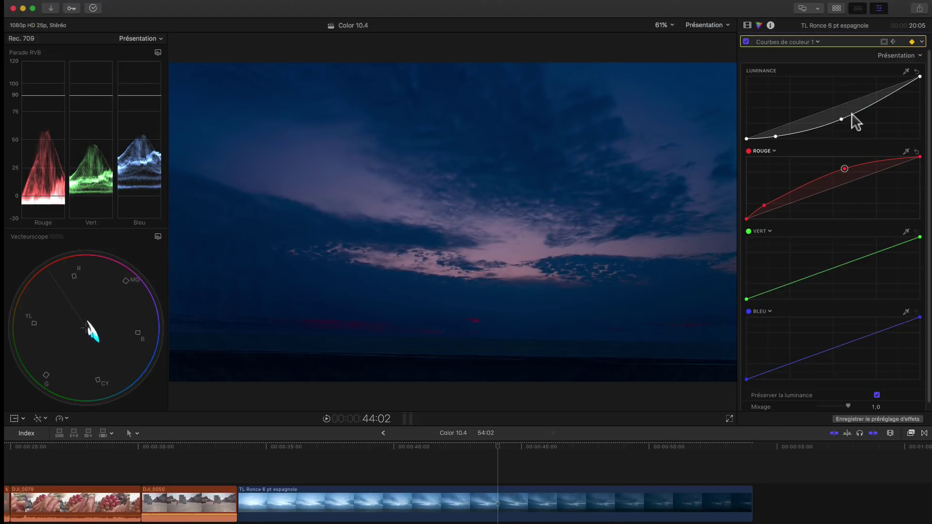
pyautogui.click(775, 136)
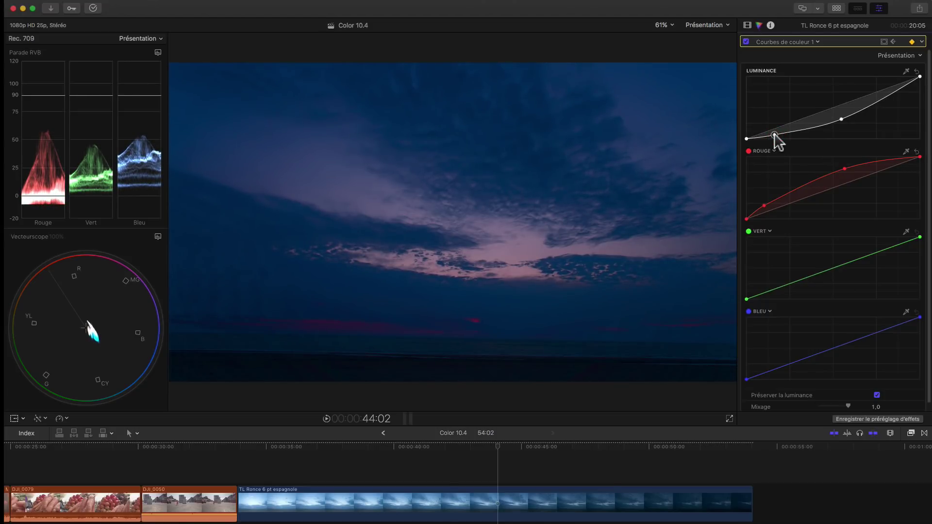
pyautogui.click(774, 136)
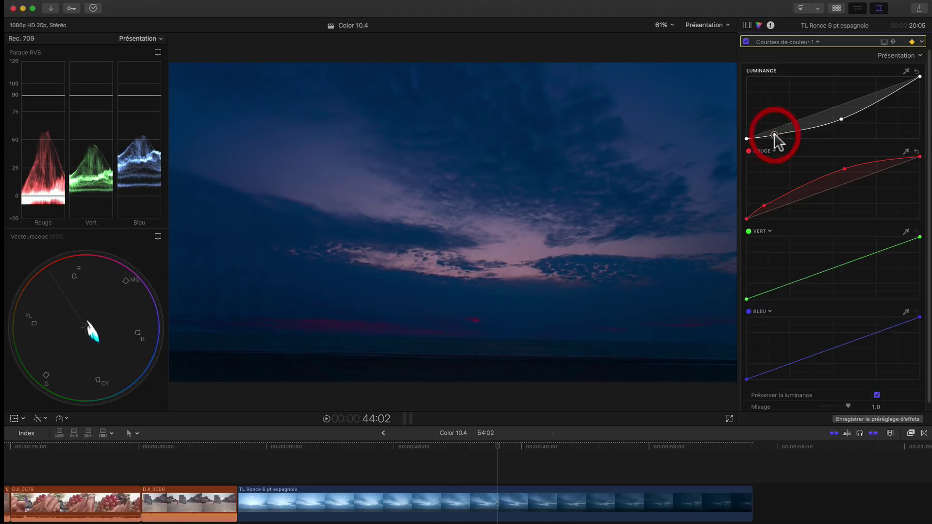
# - In Roues des couleurs 1 at 44:02, set the temperature to 10000 and strongly lower the shadows' brightness
pyautogui.click(761, 42)
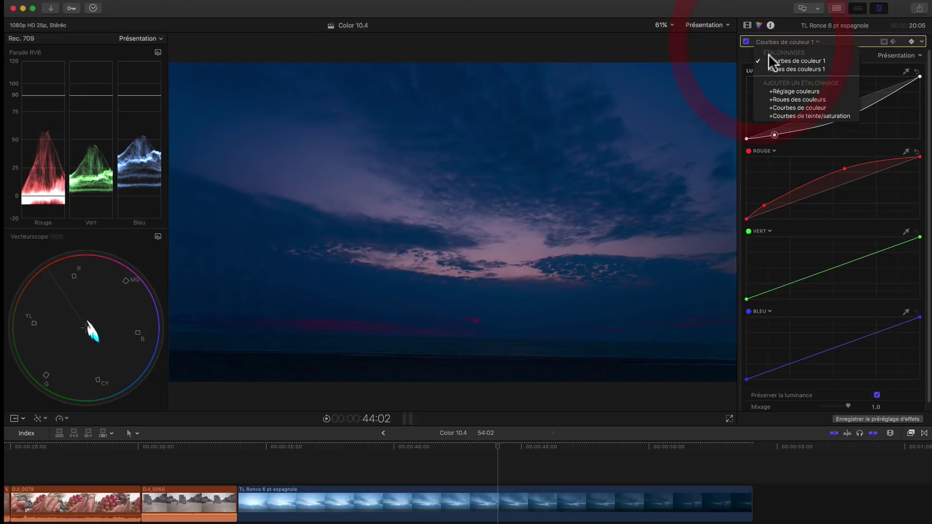
pyautogui.click(778, 69)
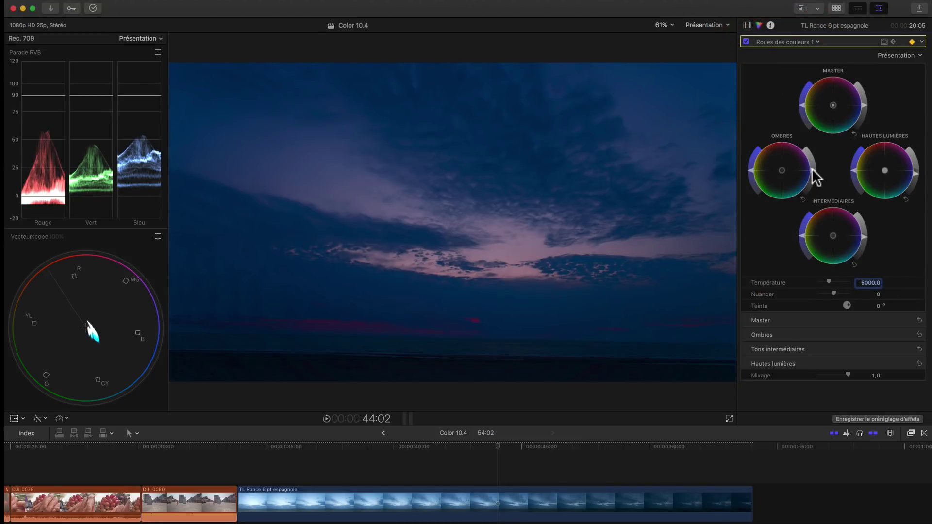
pyautogui.moveTo(814, 169)
pyautogui.mouseDown()
pyautogui.moveTo(797, 196)
pyautogui.moveTo(814, 169)
pyautogui.mouseUp()
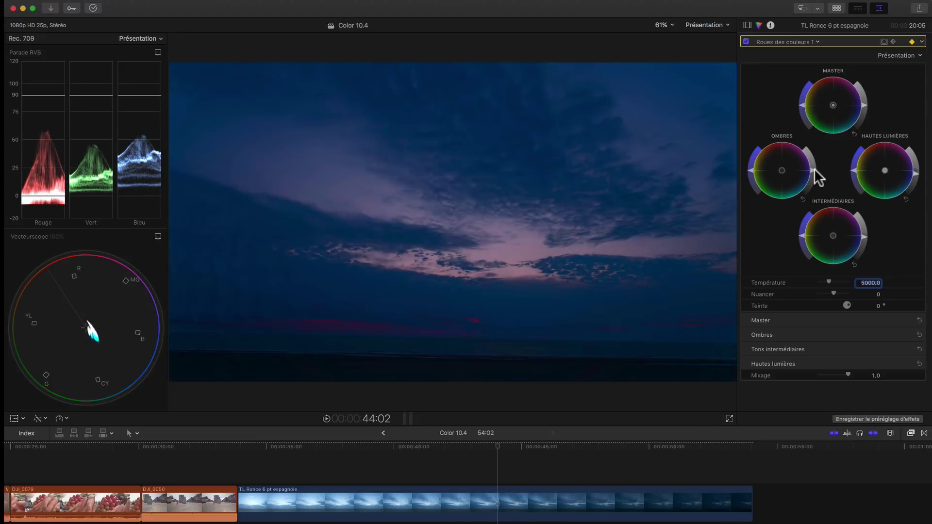
pyautogui.click(814, 170)
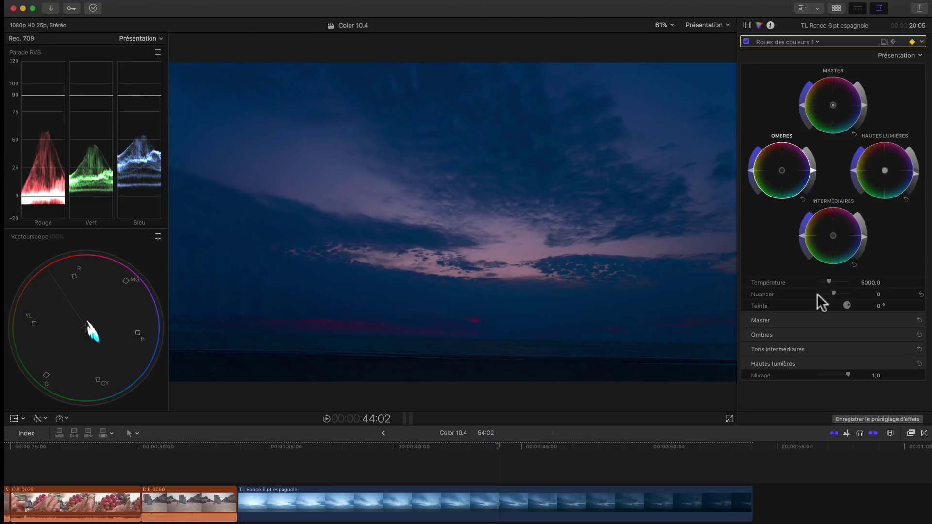
pyautogui.moveTo(828, 282); pyautogui.dragTo(850, 281)
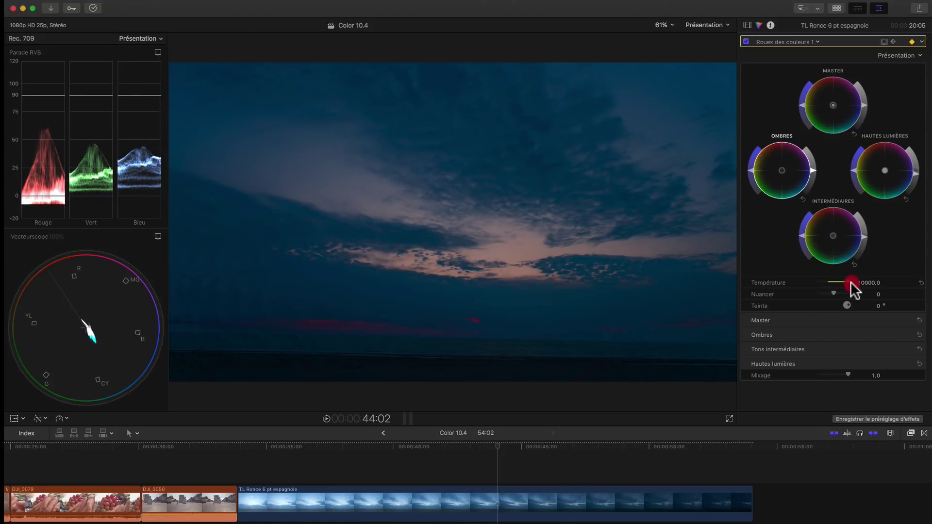
pyautogui.moveTo(813, 170); pyautogui.dragTo(800, 192)
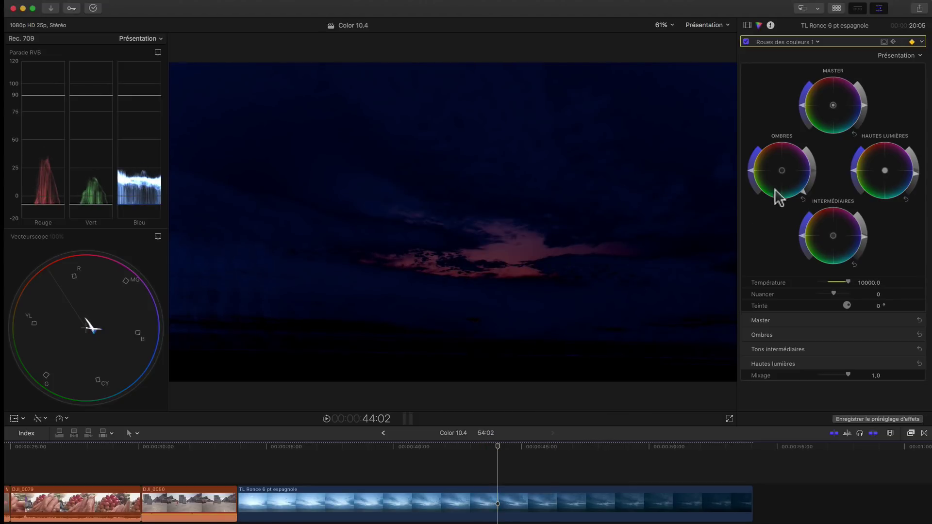
# - Show the clip's video animation, move the 44:02 Roues des couleurs 1 keyframe to about 52.5 seconds, and close the animation view
pyautogui.rightClick(451, 502)
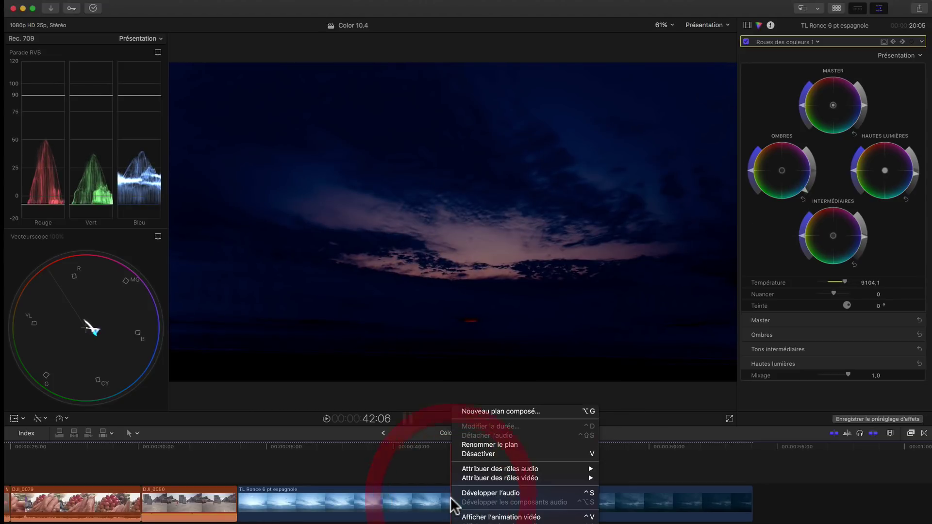
pyautogui.click(490, 519)
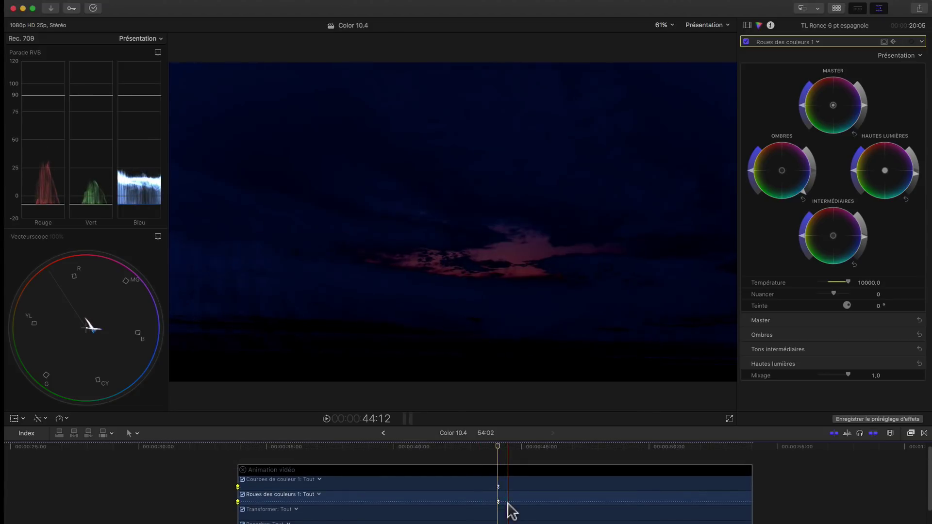
pyautogui.moveTo(499, 503); pyautogui.dragTo(713, 519)
pyautogui.click(713, 519)
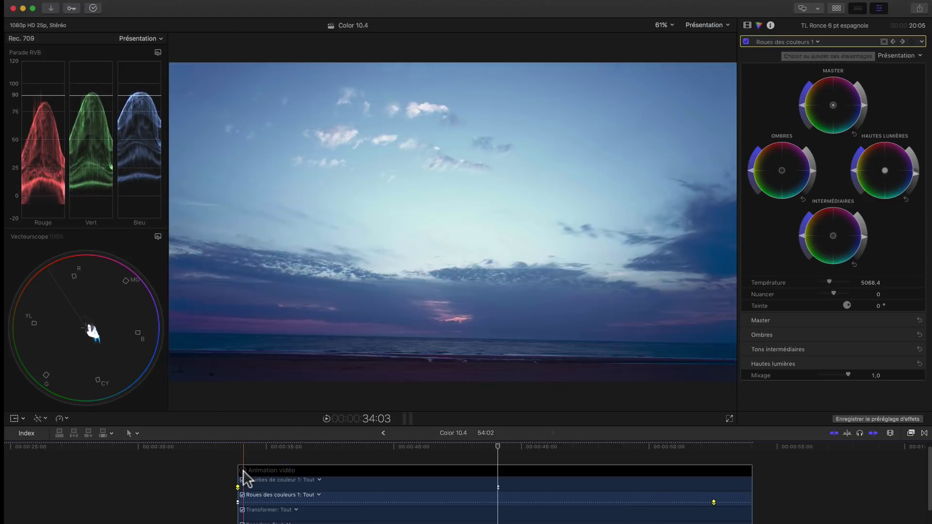
pyautogui.click(245, 475)
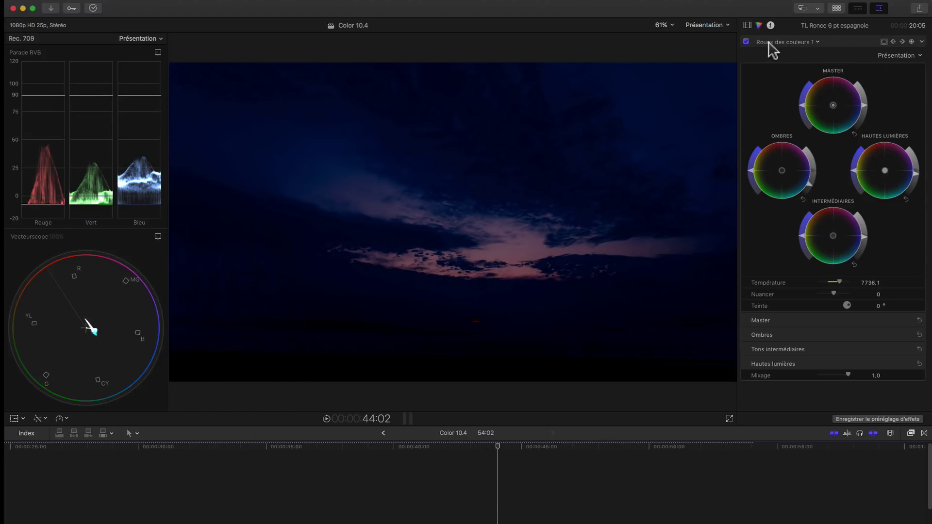
# - Display Courbes de couleur 1 and play the time-lapse clip from near its start to review the animated curves
pyautogui.click(767, 41)
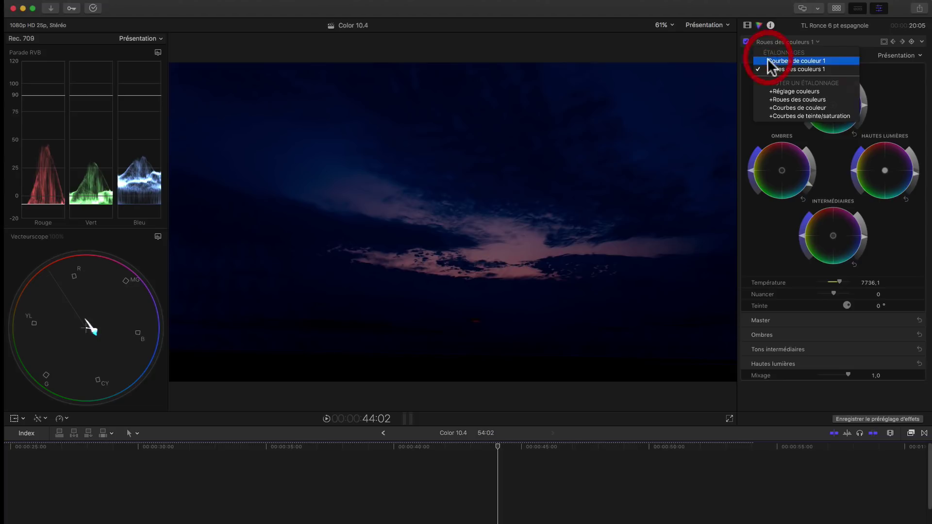
pyautogui.click(767, 59)
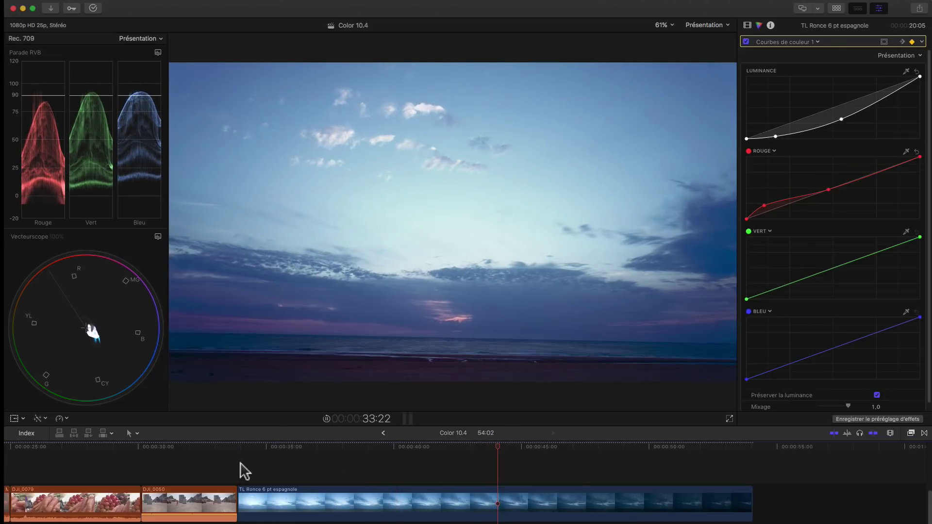
pyautogui.press('space')
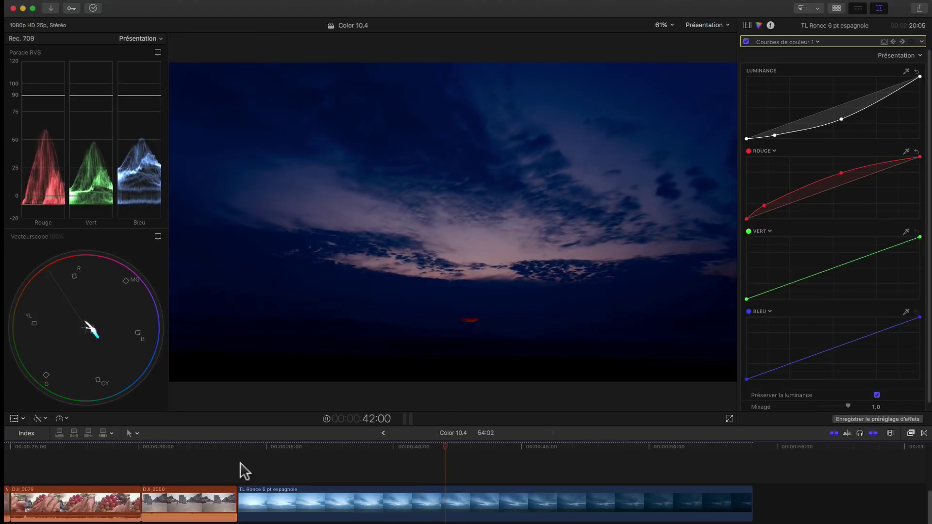
# - Display Roues des couleurs 1 and replay the time-lapse from its beginning to about 49 seconds to review the animated wheels
pyautogui.click(773, 43)
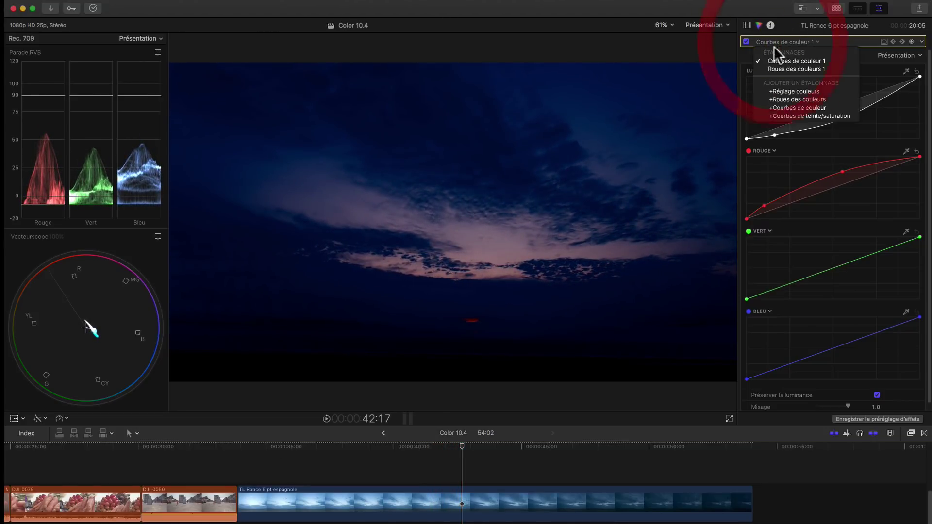
pyautogui.click(779, 69)
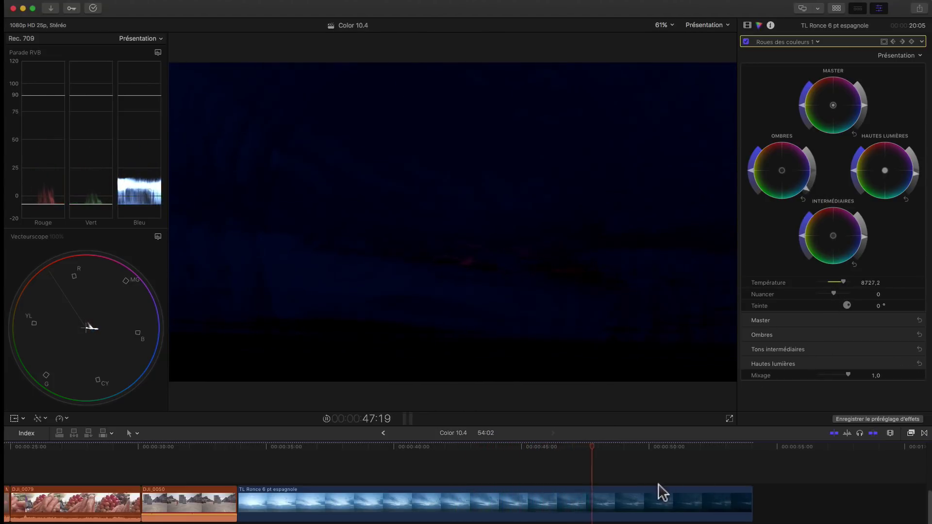
pyautogui.press('space')
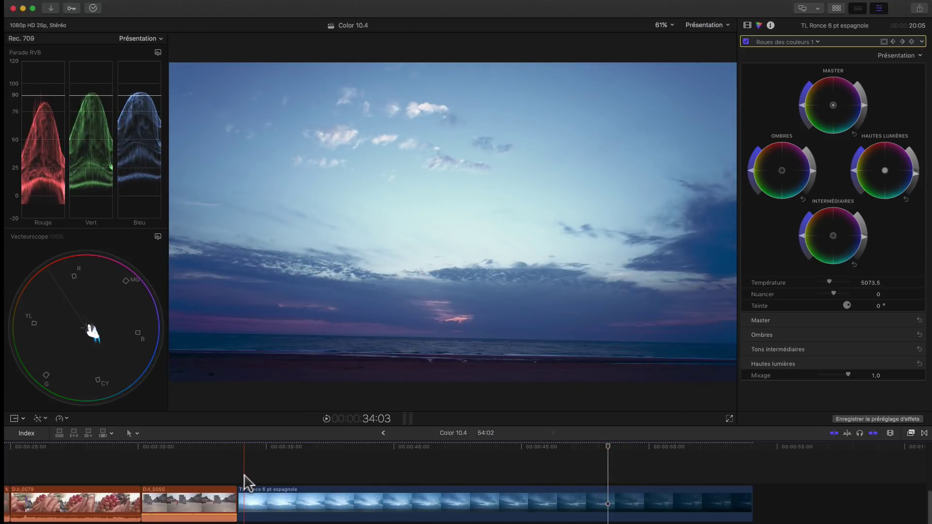
pyautogui.press('space')
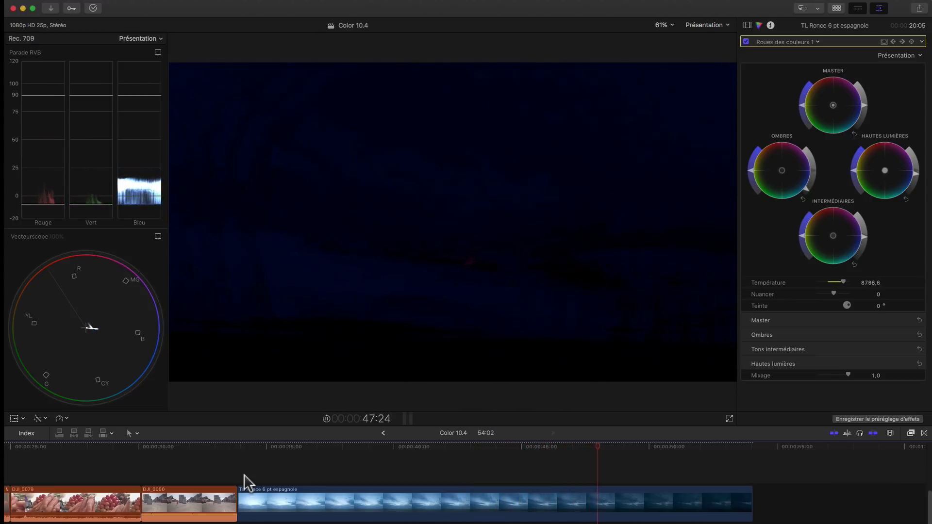
pyautogui.press('space')
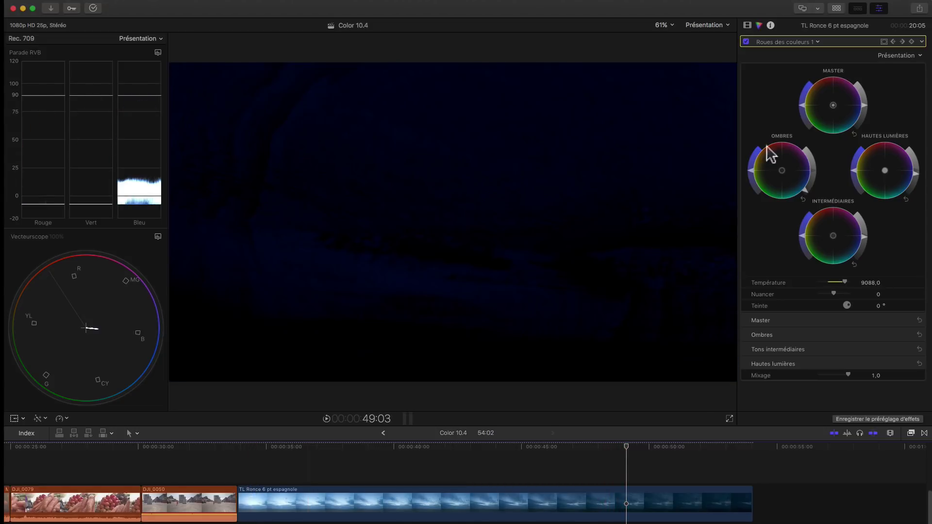
# - Compare the time-lapse at 49:03 with all effects off and back on, and replay the graded clip from its beginning
pyautogui.click(747, 26)
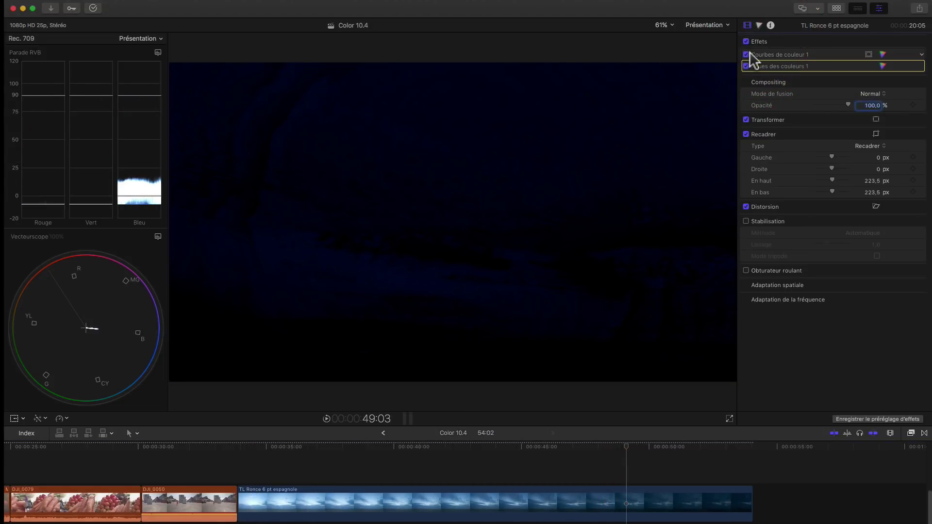
pyautogui.click(746, 42)
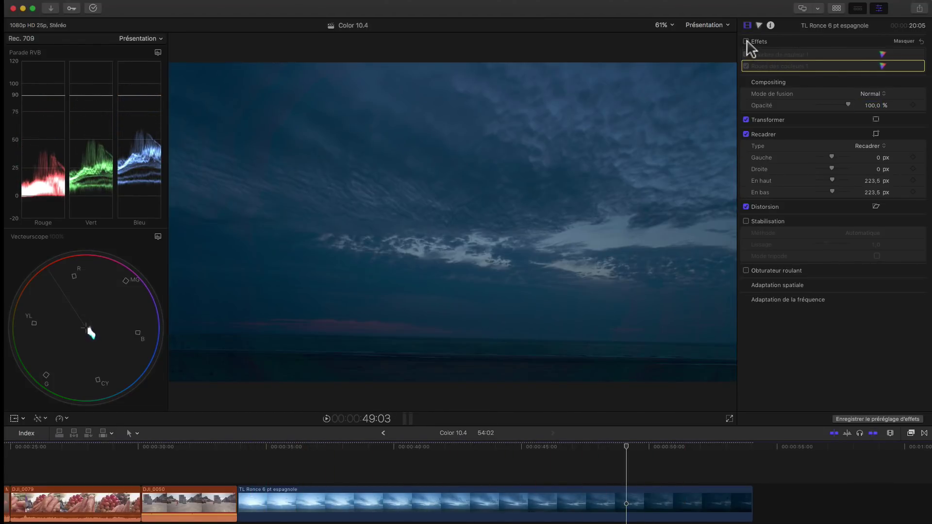
pyautogui.click(746, 42)
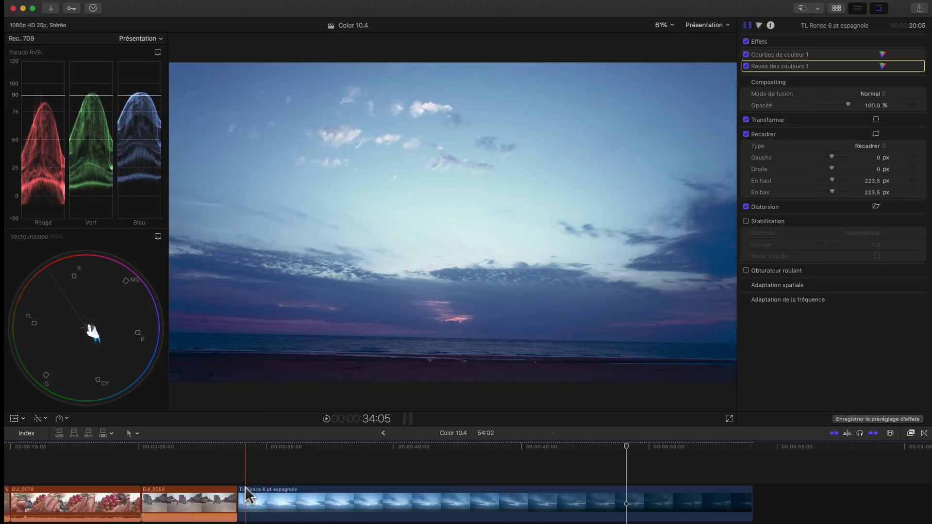
pyautogui.press('space')
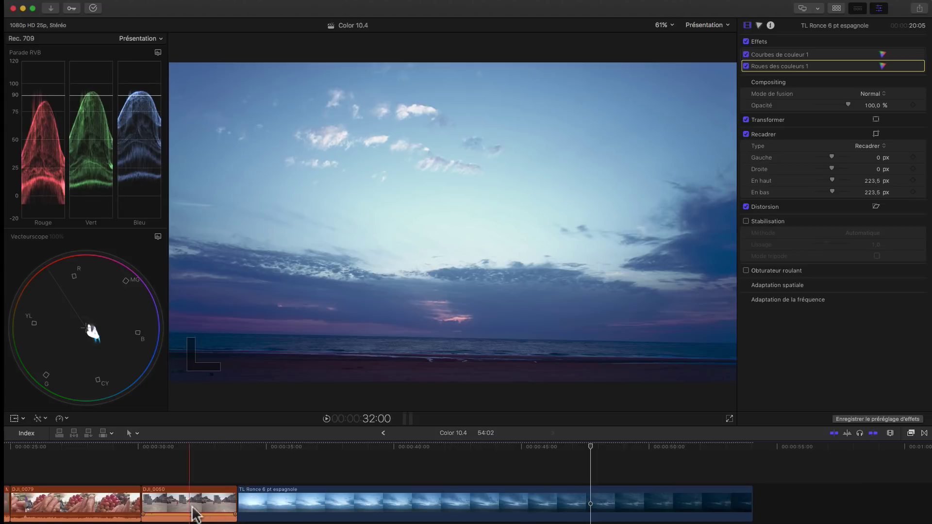
pyautogui.press('space')
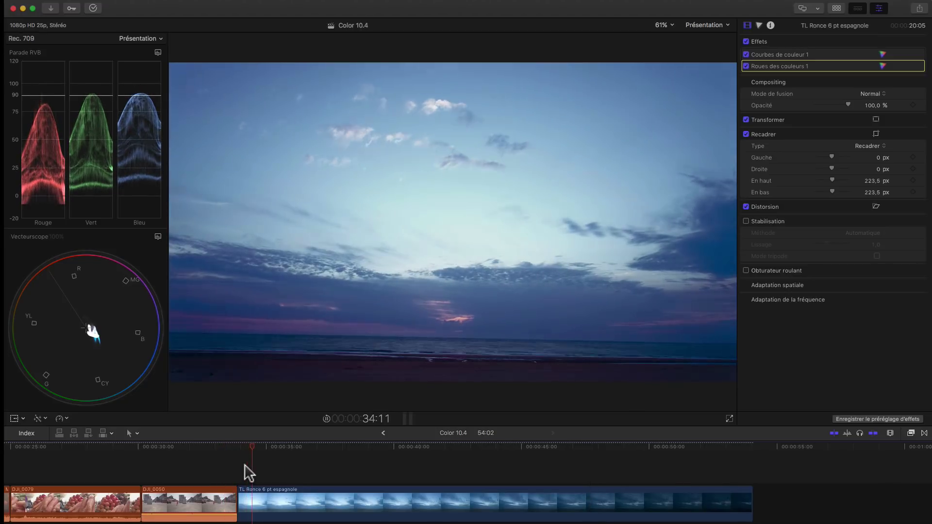